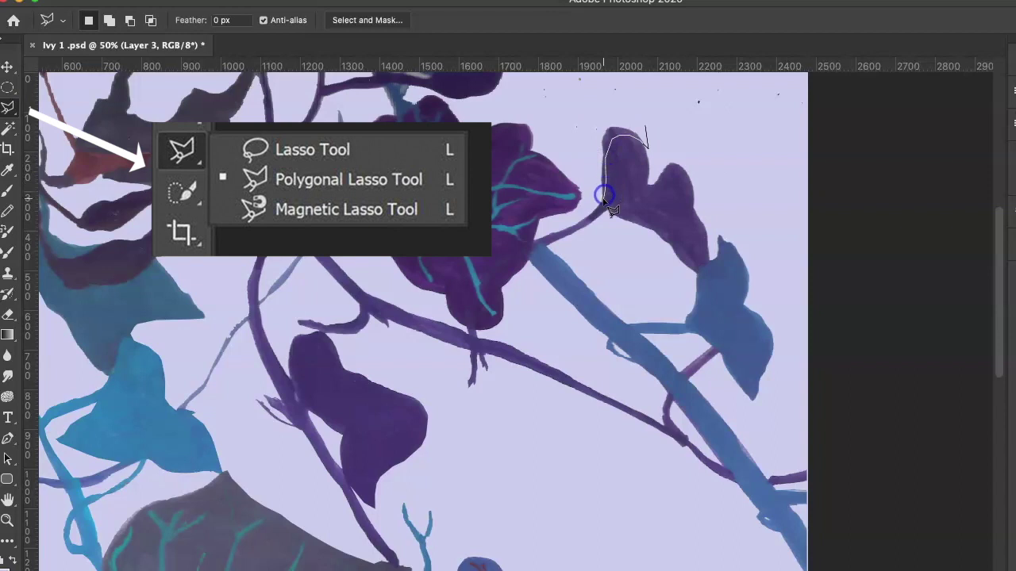
Step: Outline the background between the veined purple leaf and the small purple leaf with the Polygonal Lasso and cut it away
left_click_drag(595, 215, 576, 228)
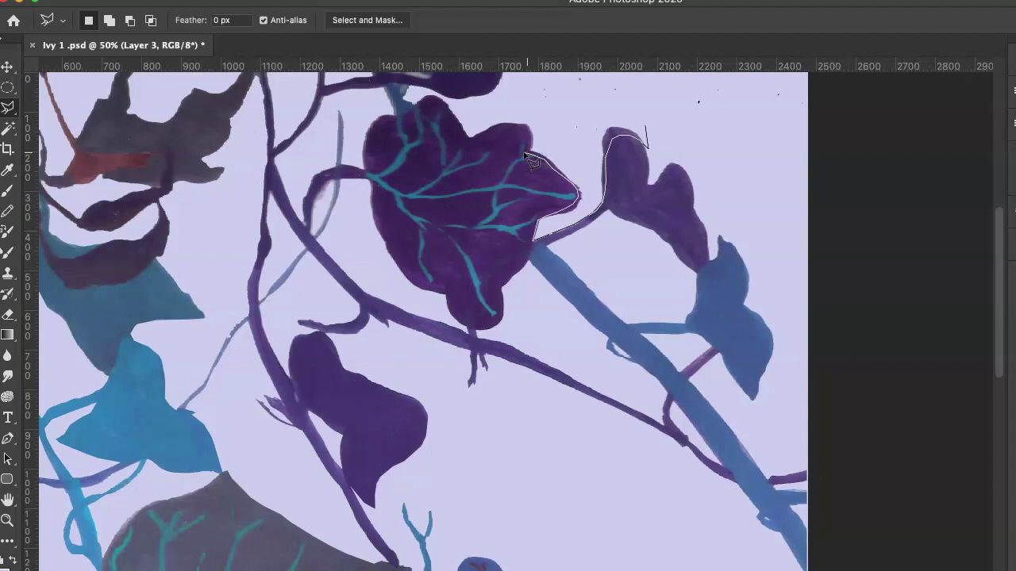
mouse_move(494, 122)
left_mouse_down()
mouse_move(516, 93)
mouse_move(602, 88)
mouse_move(645, 125)
left_mouse_up()
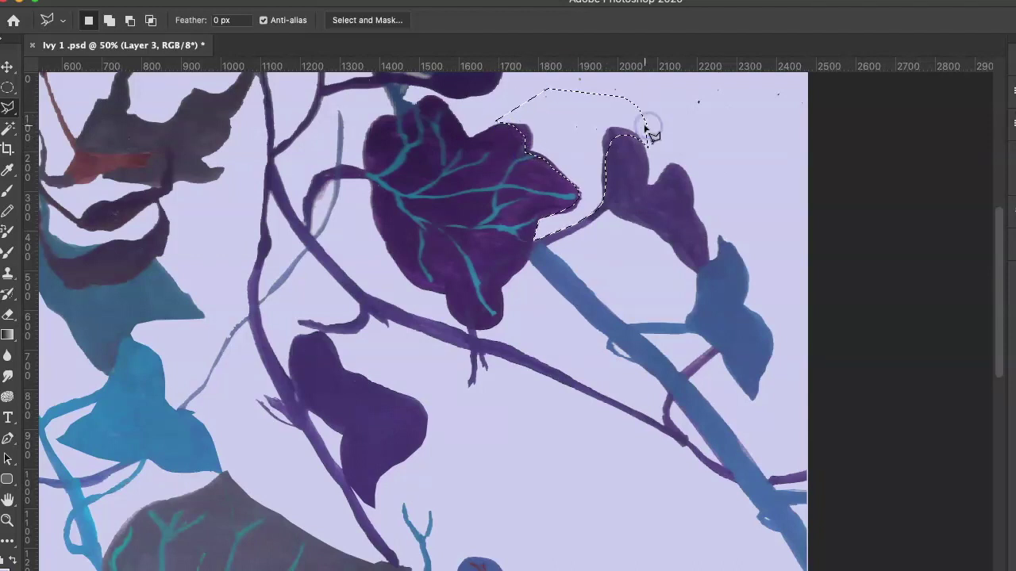
left_click(635, 119)
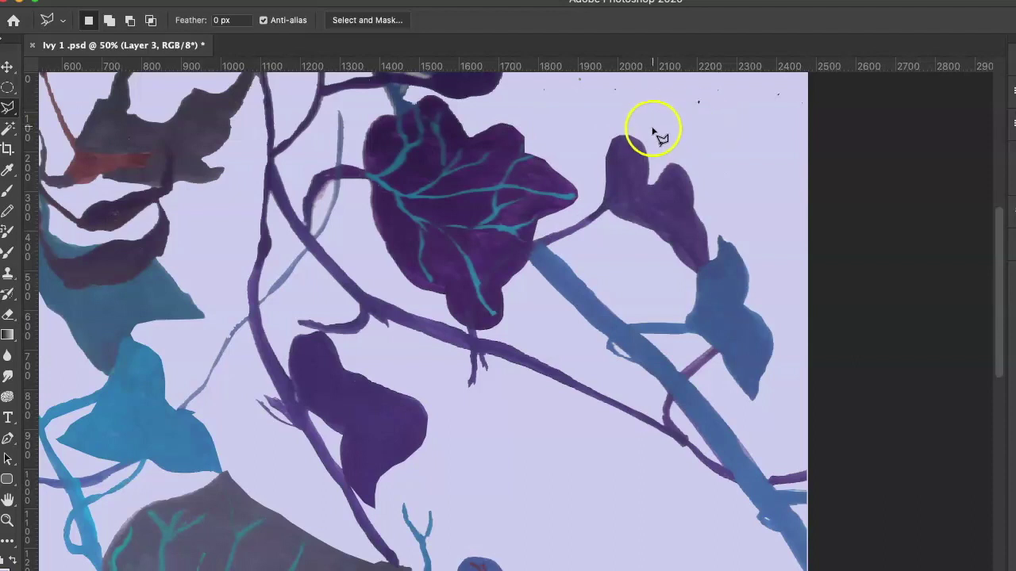
Step: Outline the gap above the veined purple leaf, following its lobed upper edge, and cut the rough fringe away
left_click(565, 93)
left_click(498, 92)
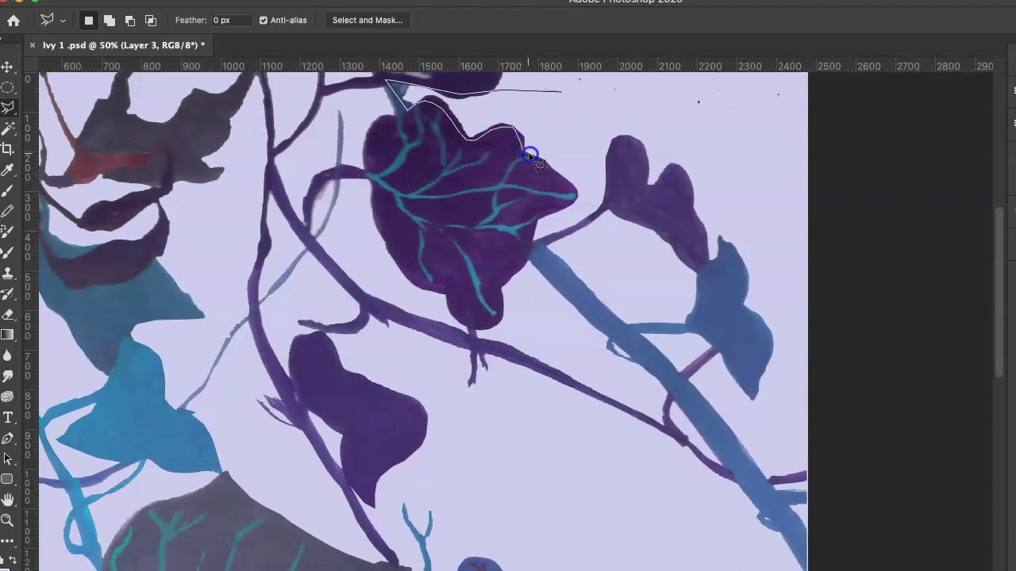
double_click(565, 90)
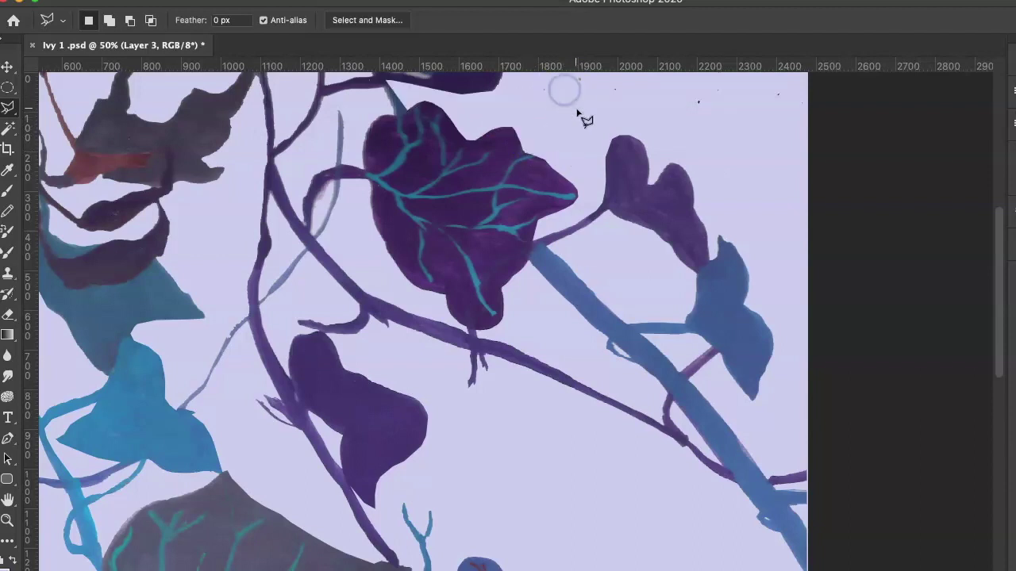
Step: Lasso the upper-right background with its stray specks, following the lower edge of the topmost purple leaf, and cut it
scroll(741, 120, "up", 1)
left_click(546, 89)
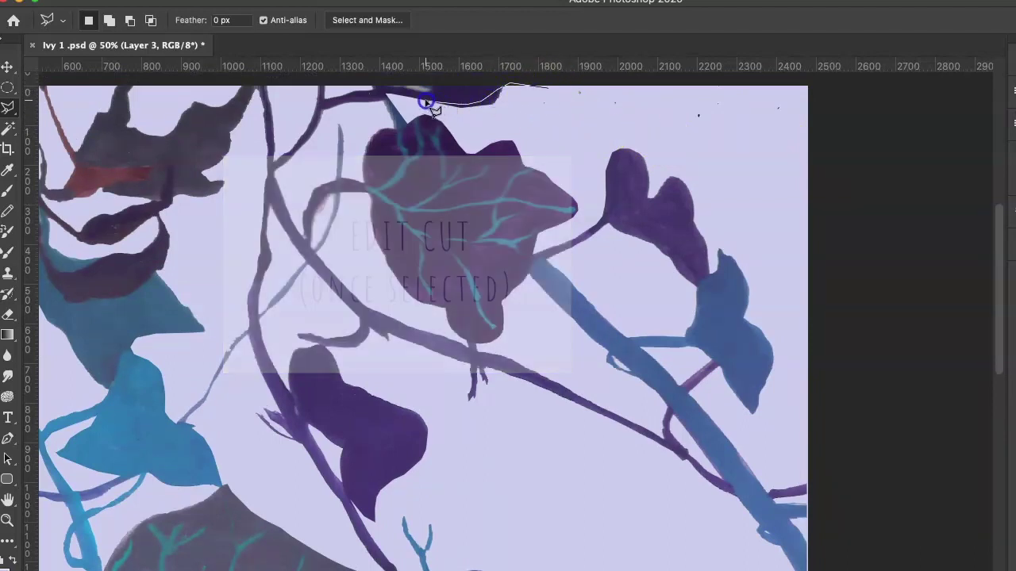
left_click(487, 124)
left_click(566, 127)
left_click(783, 162)
left_click(870, 103)
left_click(753, 82)
left_click(547, 89)
key("ctrl+x")
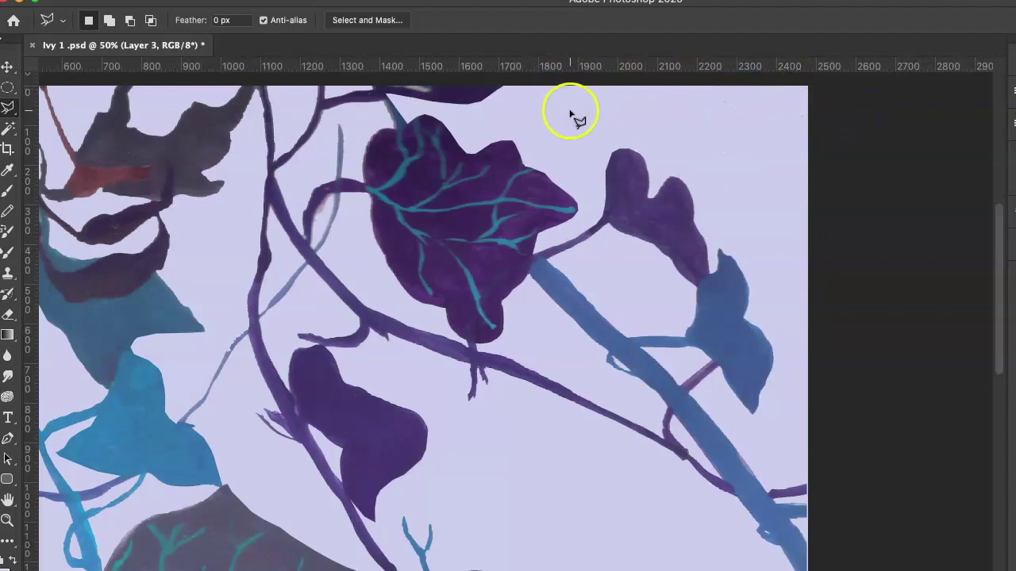
Step: Select the narrow strip of background beside the tip of the topmost purple leaf and cut it
left_click(562, 103)
left_click(487, 96)
left_click(463, 118)
left_click(558, 112)
key("ctrl+x")
Step: Outline the background along the upper-left edge of the small two-lobed purple leaf with the Polygonal Lasso and clear the selection
left_click(677, 131)
left_click(617, 151)
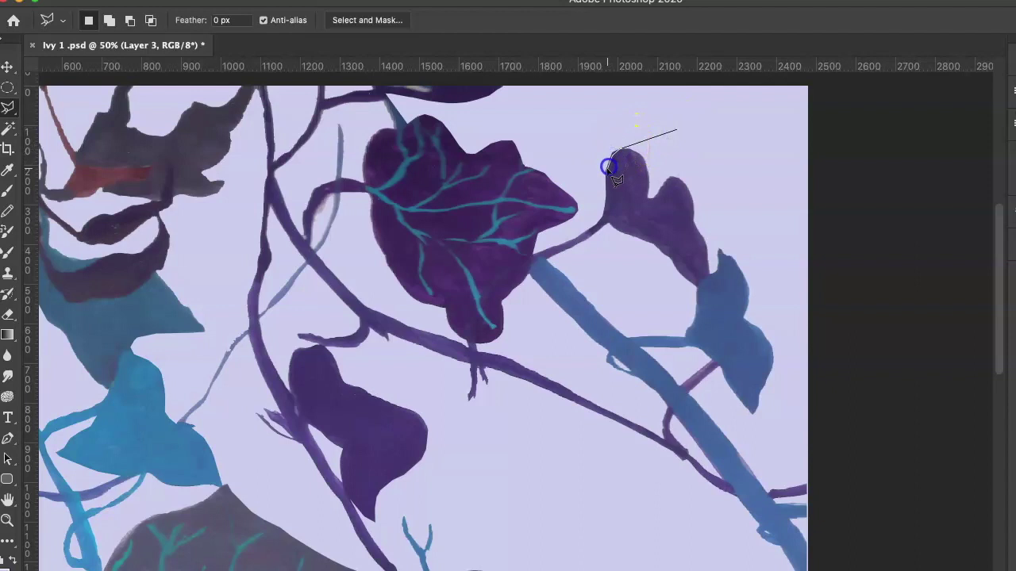
left_click(595, 188)
left_click(582, 147)
left_click(633, 105)
left_click(674, 130)
key("ctrl+d")
Step: Trim the upper-right edge of the small two-lobed purple leaf by lassoing around it down to the blue leaf and cutting
left_click(628, 131)
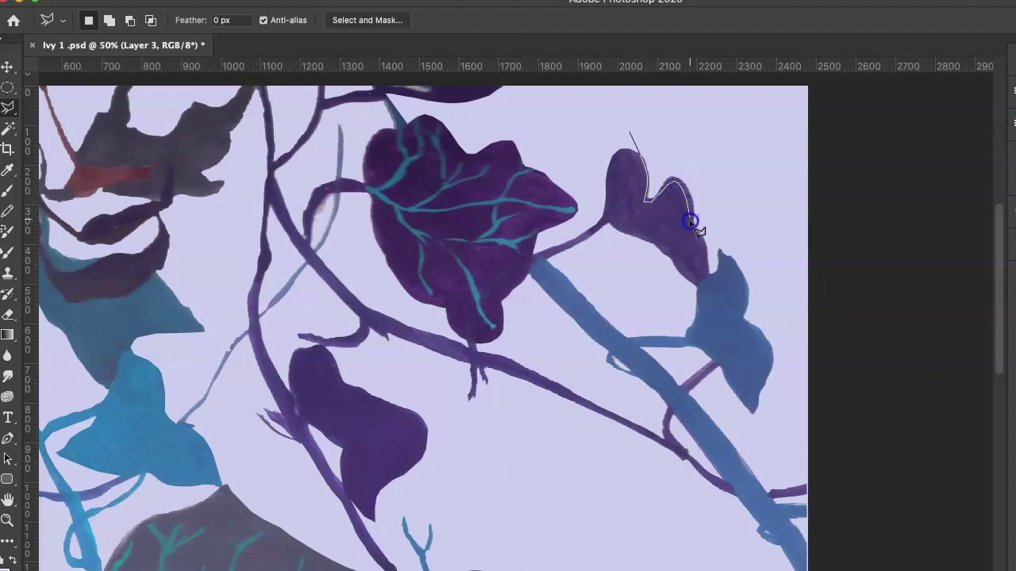
double_click(706, 279)
left_click(721, 199)
left_click(673, 129)
left_click(639, 133)
left_click(630, 142)
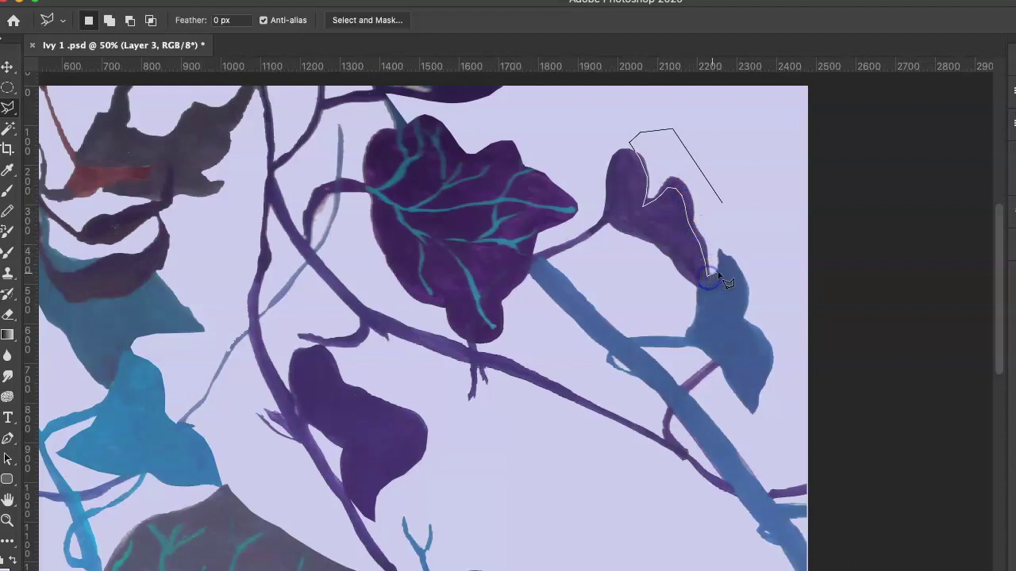
left_click(722, 203)
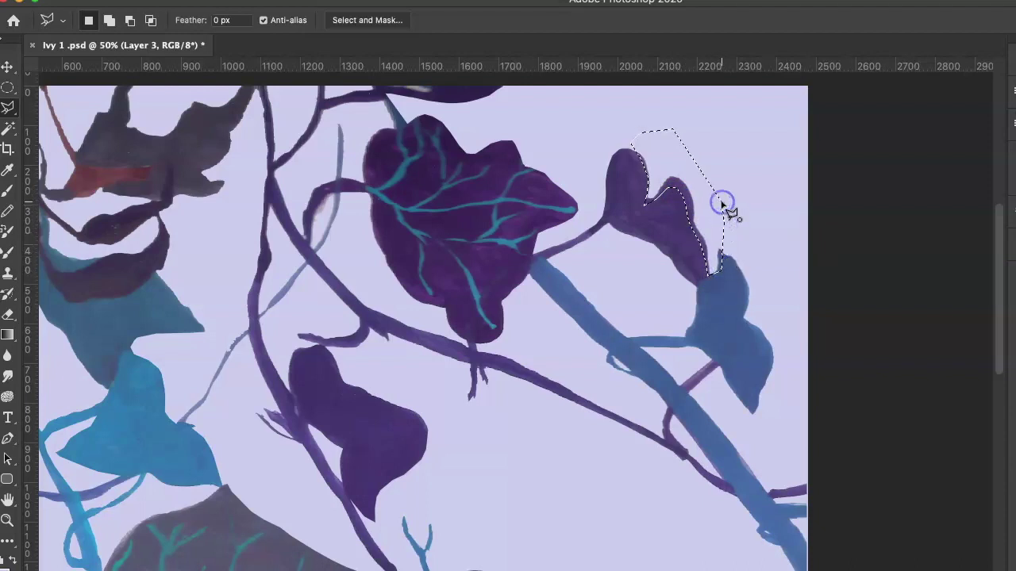
left_click(749, 177)
Step: Lasso the pointed tip of the blue leaf where it meets the small purple leaf
left_click(712, 248)
left_click(724, 262)
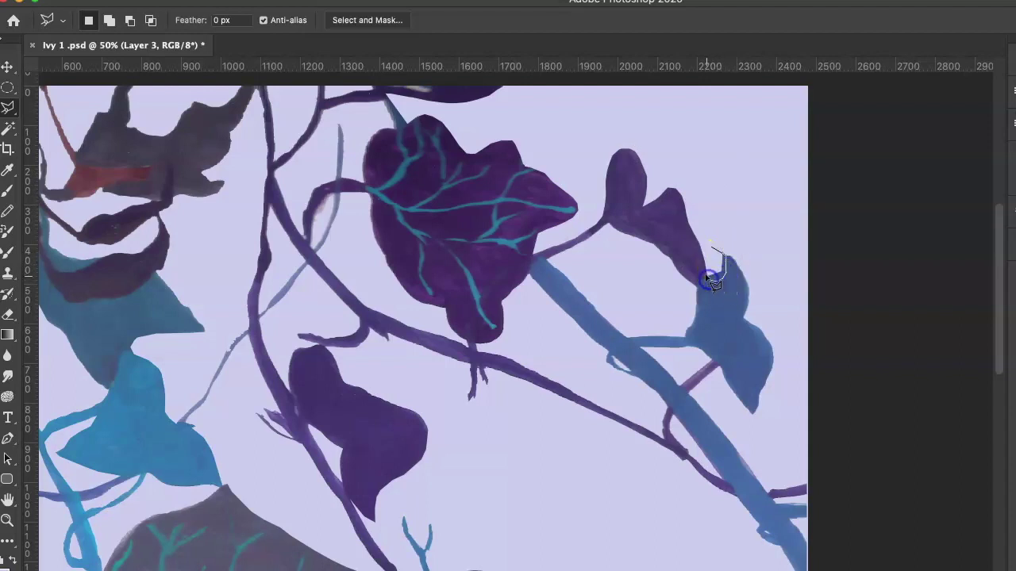
left_click(712, 242)
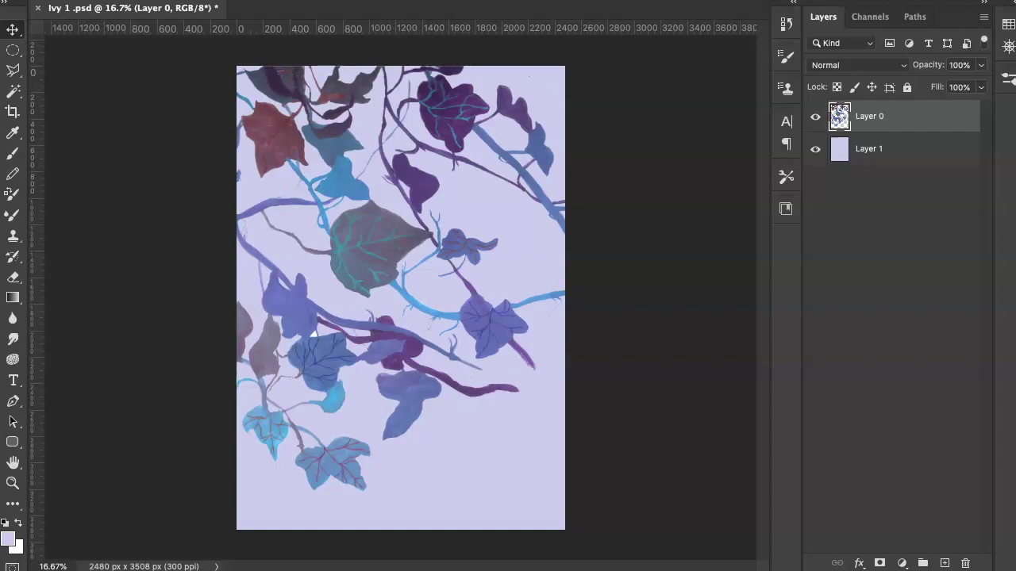
left_click_drag(401, 332, 374, 255)
right_click(374, 252)
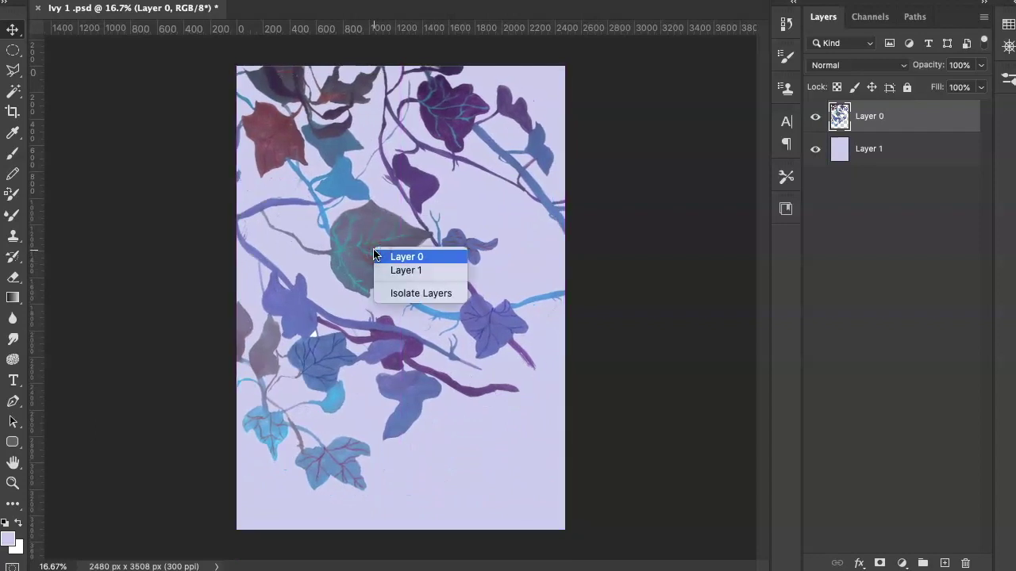
left_click(367, 240)
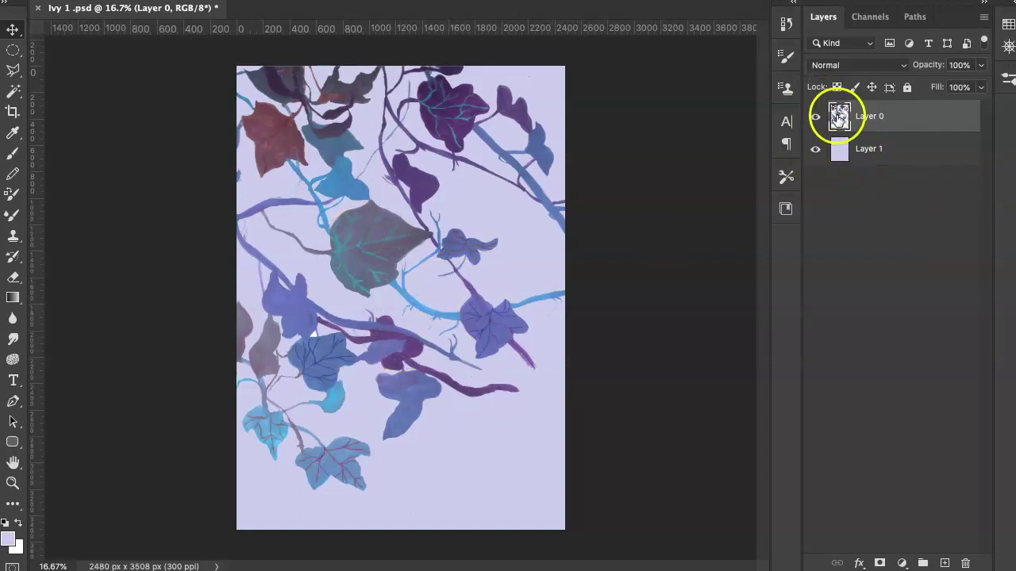
right_click(838, 116)
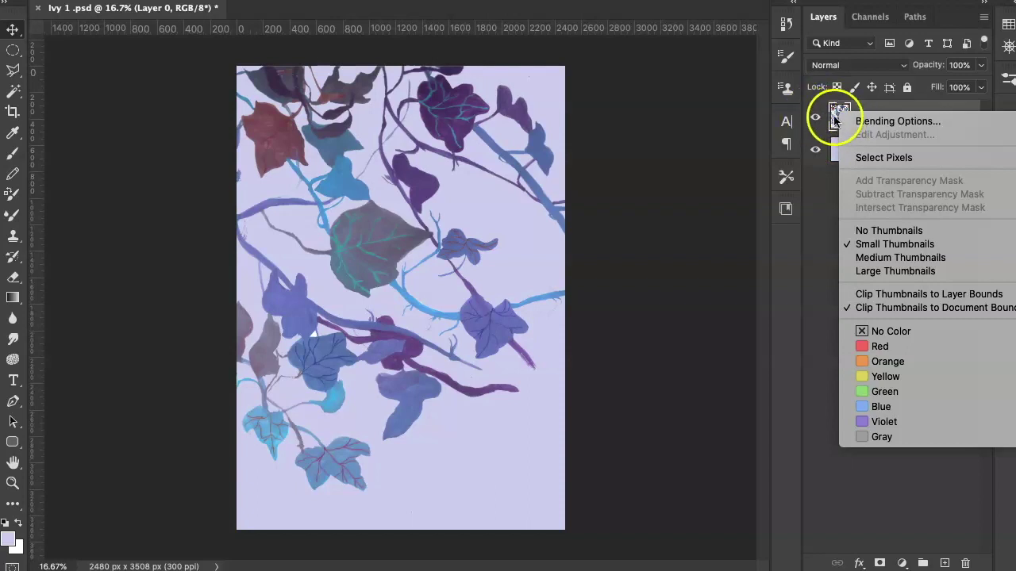
left_click(835, 117)
Step: Duplicate the ivy artwork layer, Layer 0, within the Ivy 1 .psd document
left_click_drag(839, 115, 196, 90)
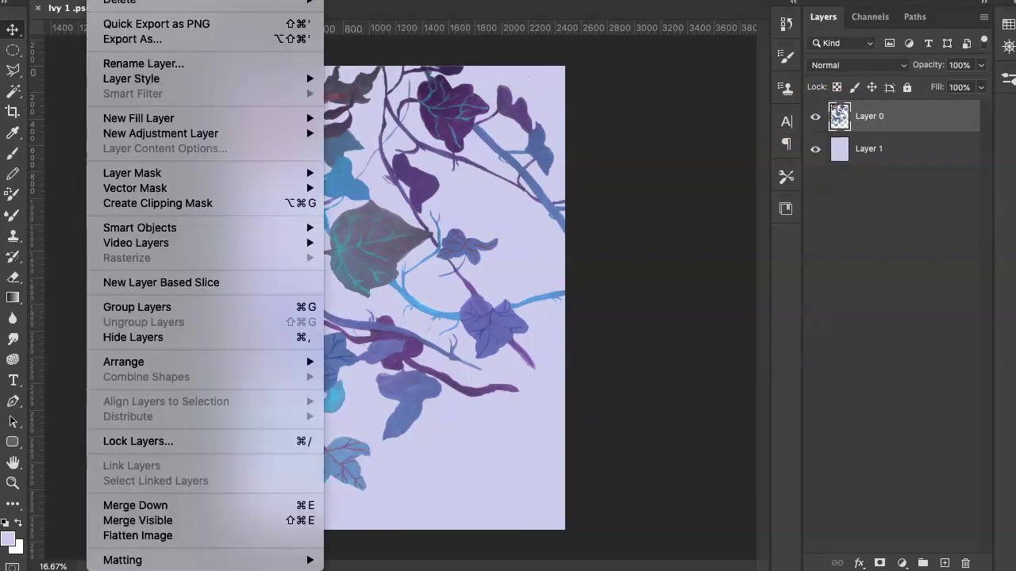
left_click(135, 2)
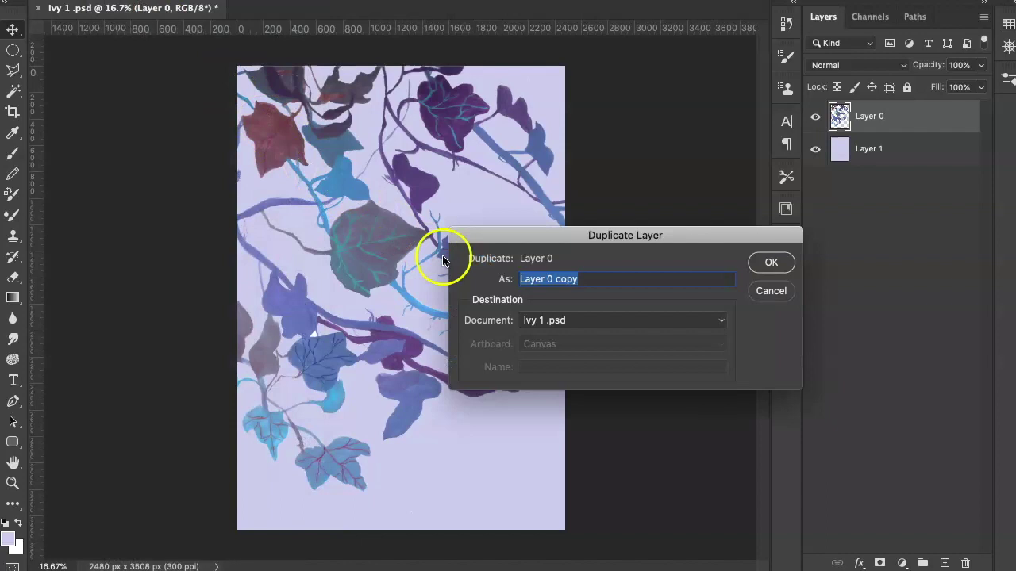
left_click(771, 264)
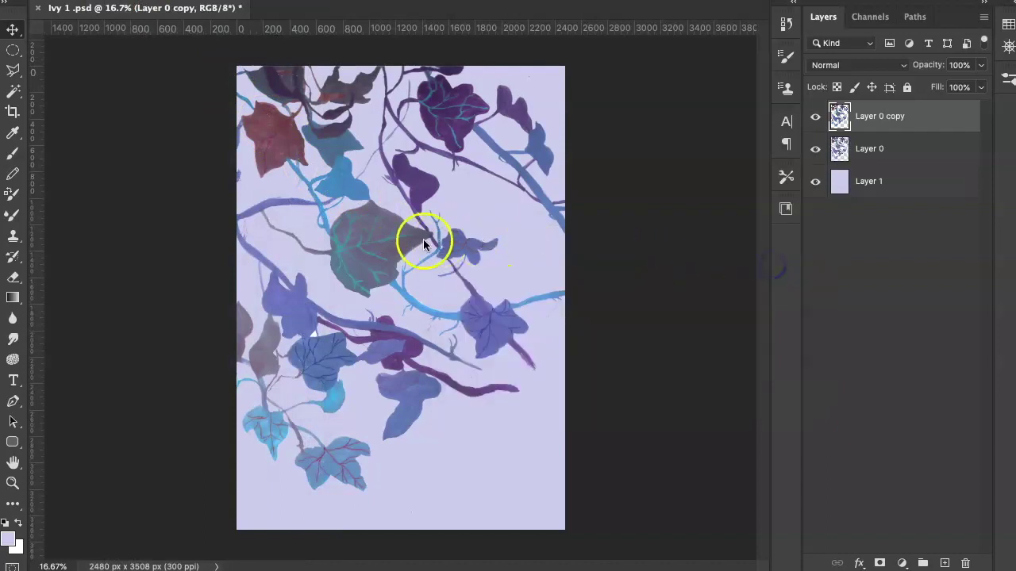
Step: Offset the duplicated ivy layer down and to the right, and flip it horizontally
left_click_drag(379, 249, 404, 293)
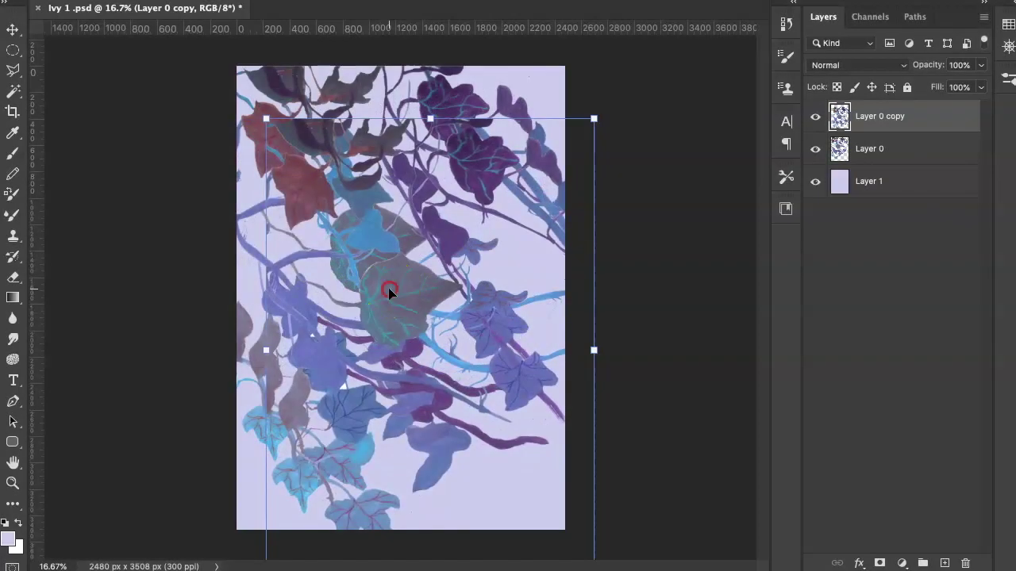
right_click(389, 289)
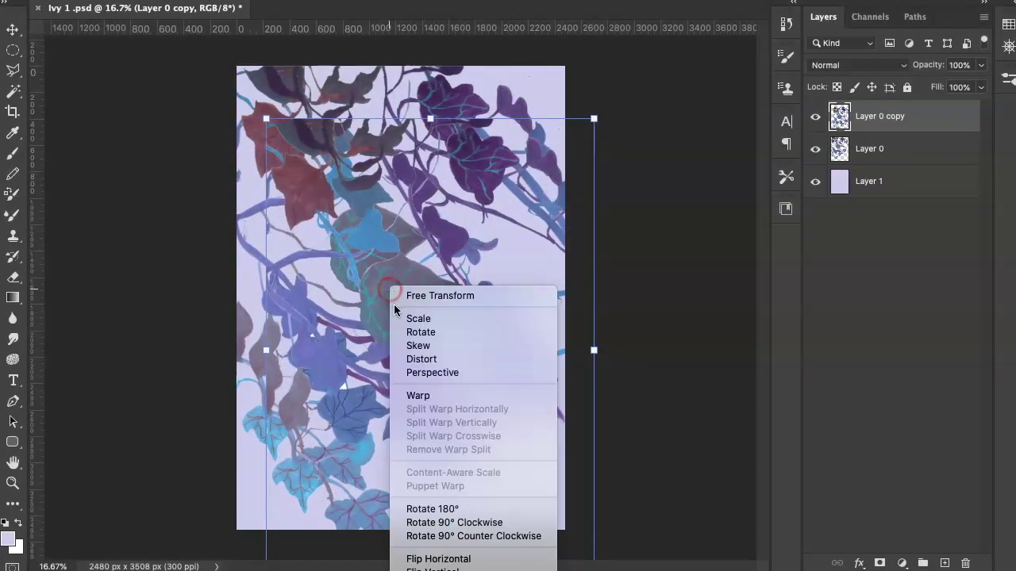
left_click(432, 557)
Step: Rotate the flipped ivy copy slightly clockwise and position it over the empty lower-right area so its vines join the original stems
left_click_drag(464, 324, 608, 487)
left_click_drag(503, 386, 515, 410)
left_click_drag(635, 322, 676, 379)
left_click_drag(545, 404, 545, 379)
left_click_drag(651, 341, 653, 385)
left_click_drag(545, 400, 512, 429)
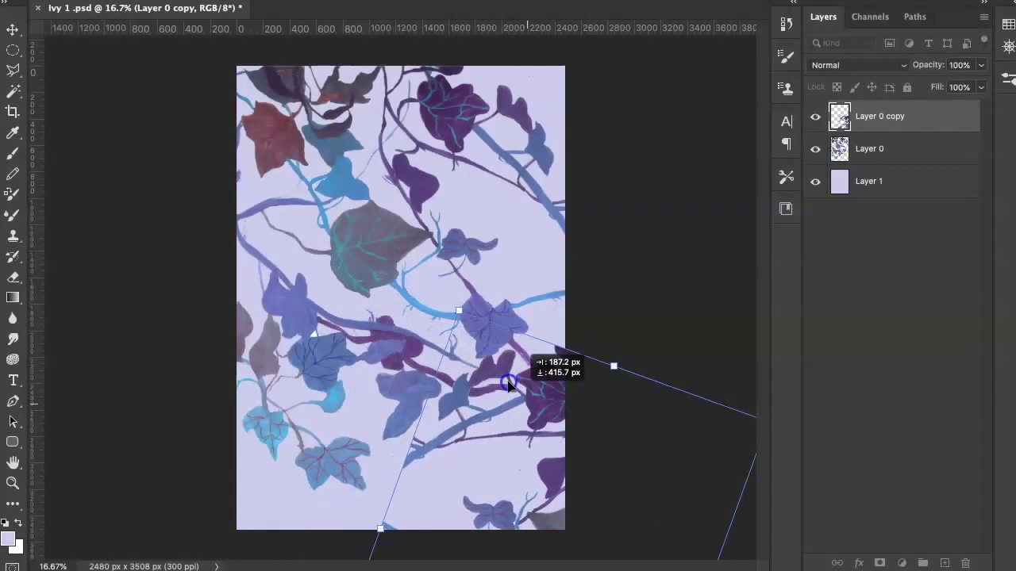
left_click_drag(510, 380, 537, 339)
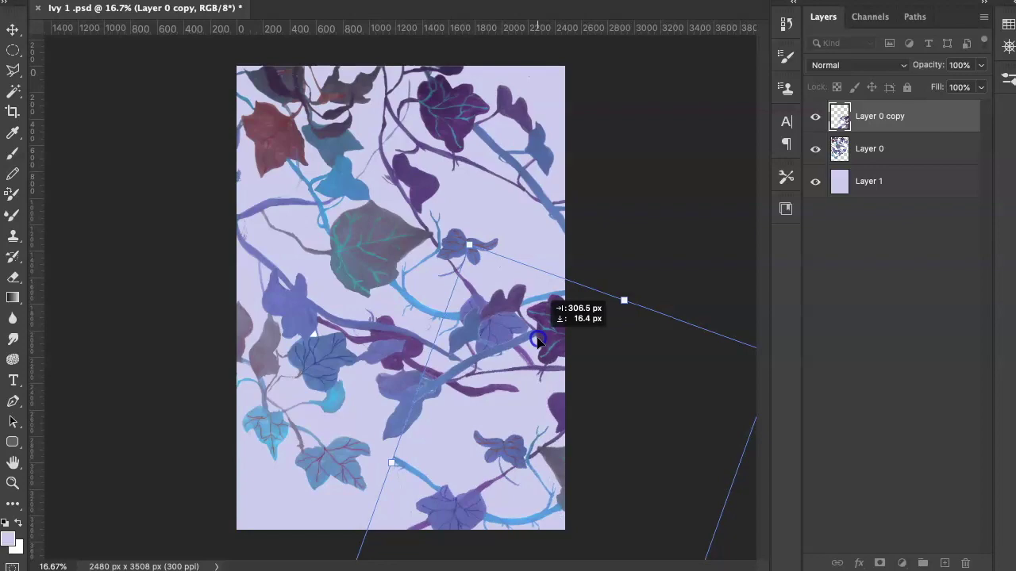
left_click_drag(538, 342, 539, 341)
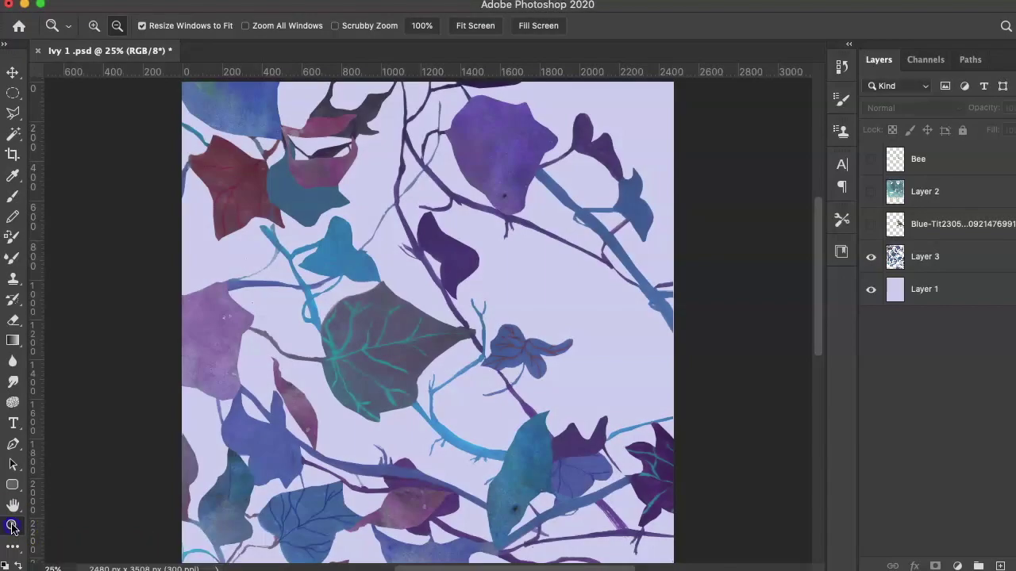
left_click(351, 415, "alt")
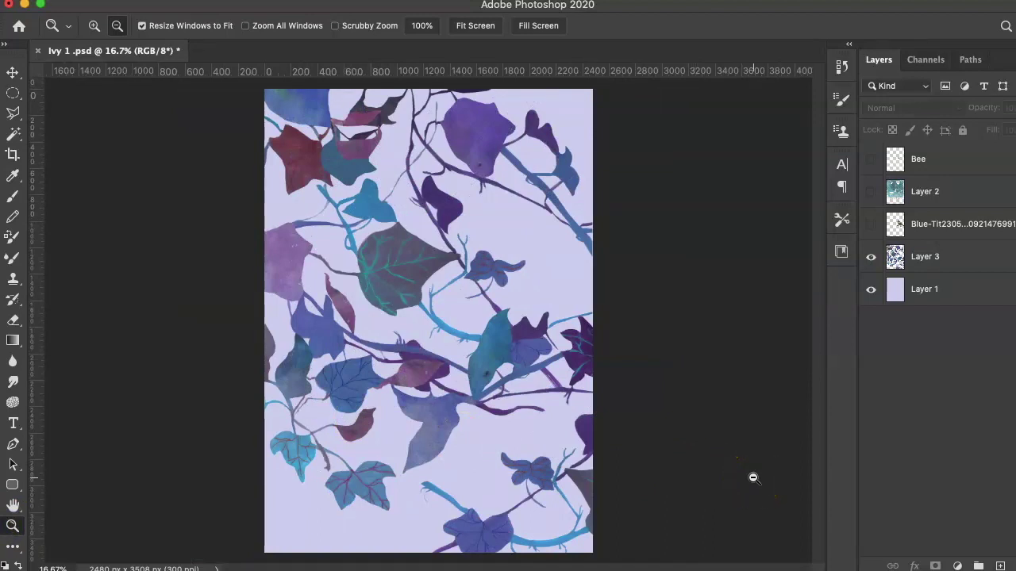
left_click(485, 408)
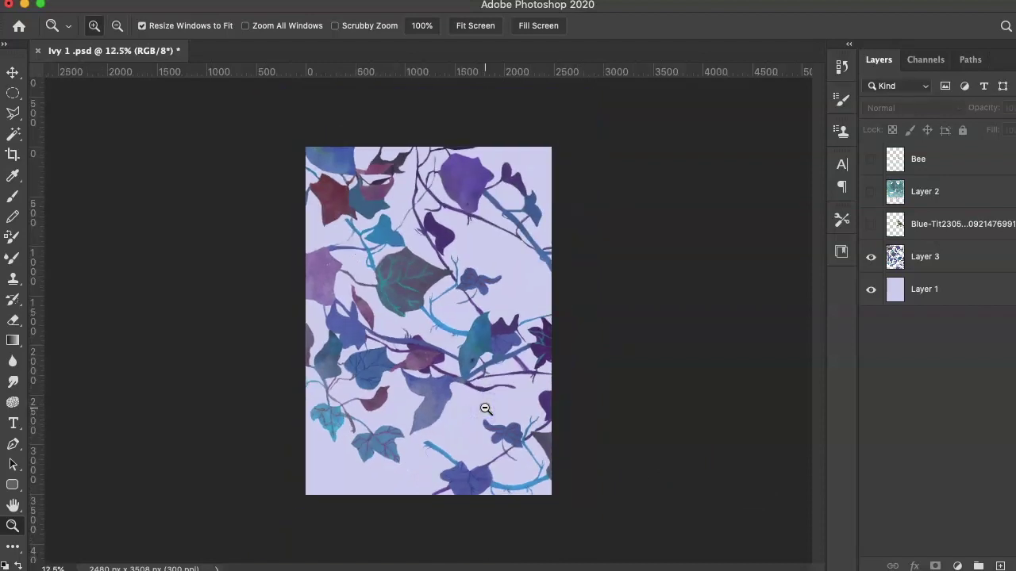
left_click(485, 408)
left_click(485, 408)
left_click(484, 408)
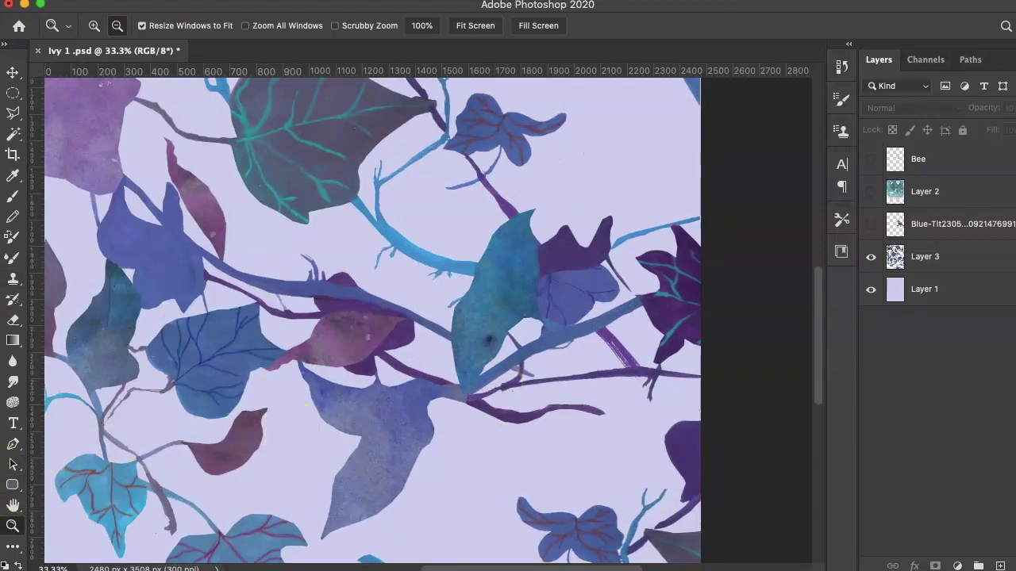
left_click(15, 215)
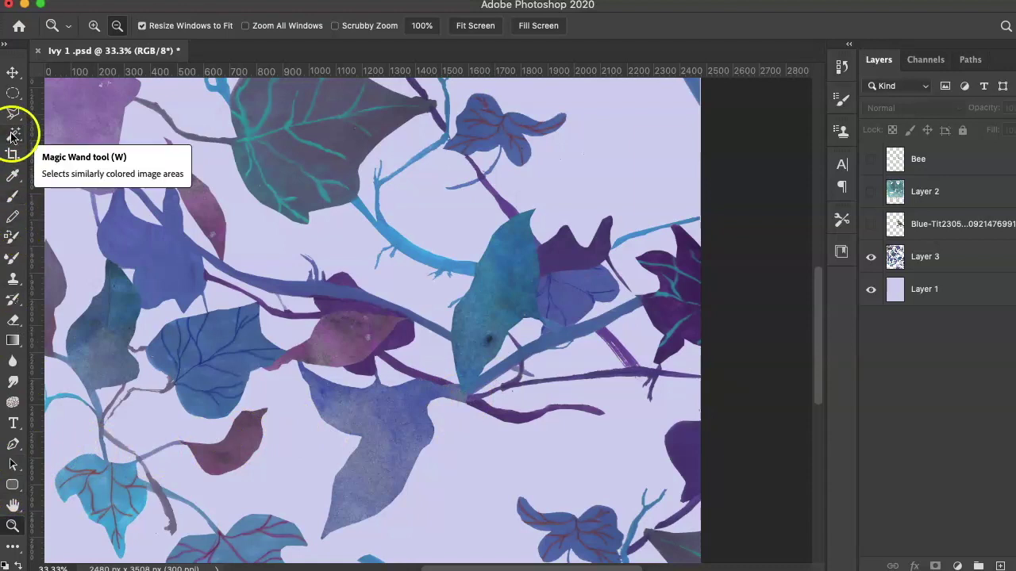
Step: Sample a leaf colour with the Eyedropper and try coral red e1644f as the foreground colour
left_click(13, 176)
left_click(351, 283)
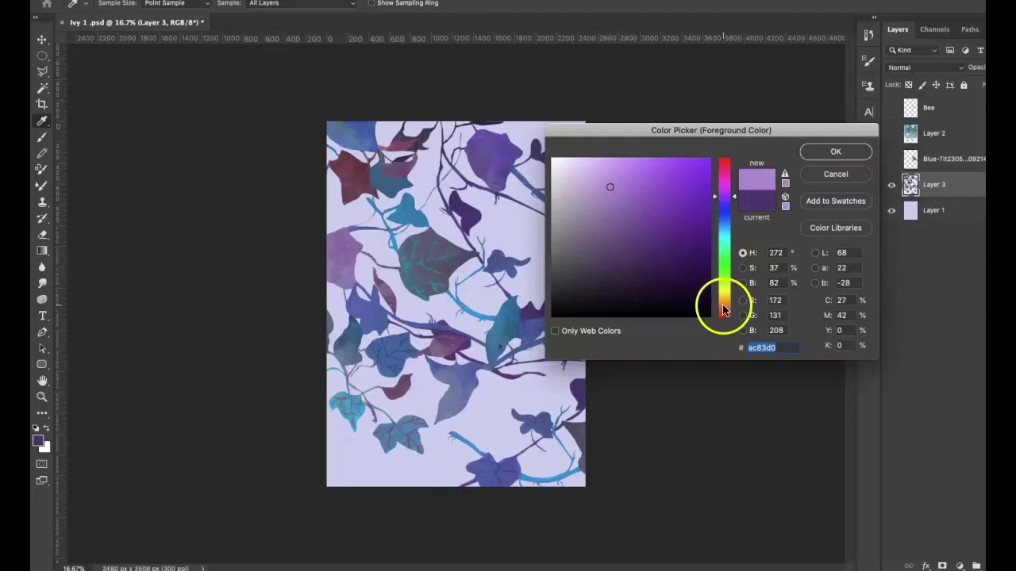
left_click(724, 305)
left_click_drag(733, 320, 726, 315)
left_click(653, 174)
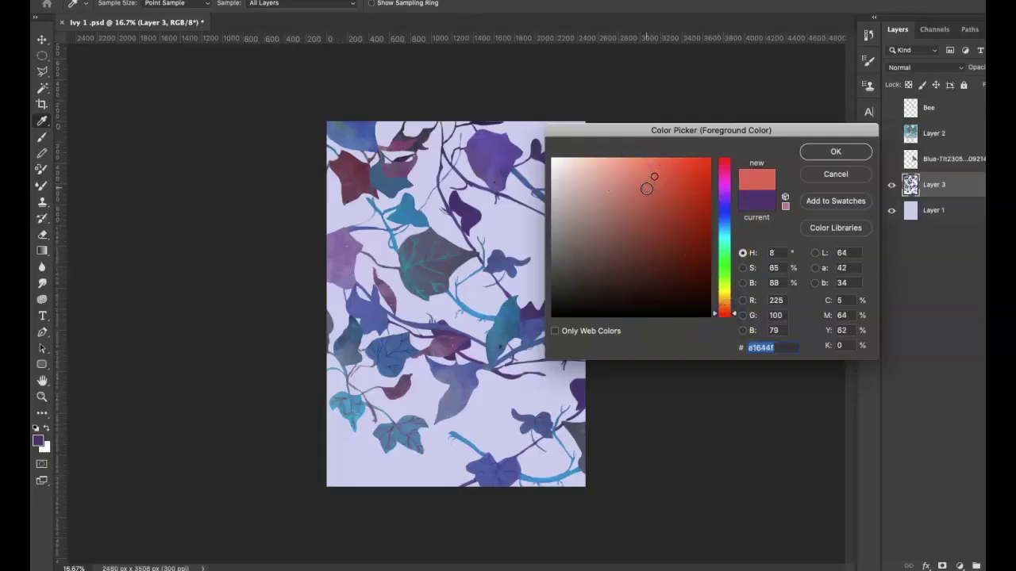
Step: Try pink c04283 and brick red c04e42 as the foreground colour
left_click(722, 179)
left_click_drag(722, 180, 721, 169)
left_click(655, 198)
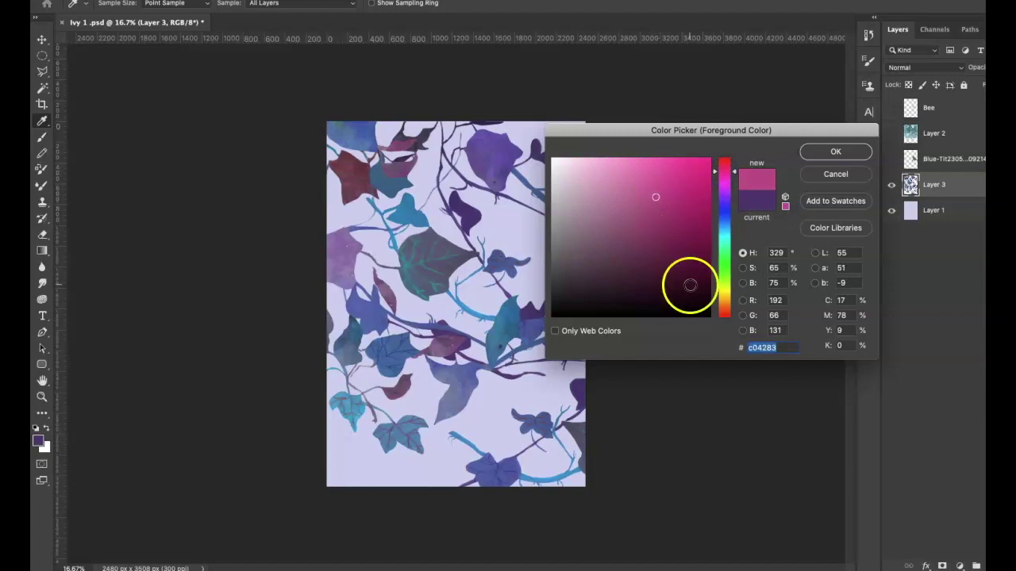
left_click(723, 315)
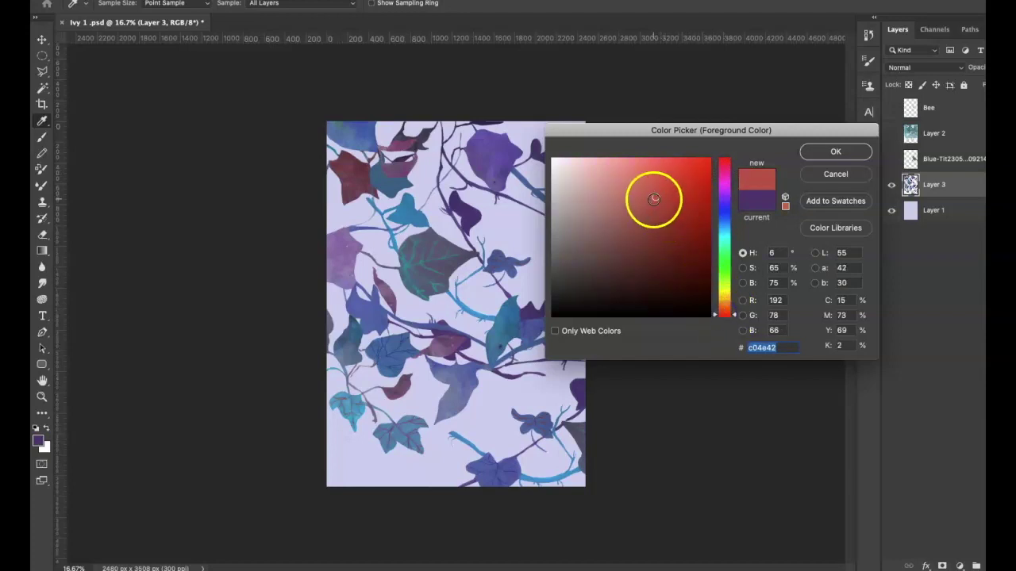
Step: Set the foreground colour to red e32c3d and switch to the Pencil tool
left_click_drag(722, 261, 723, 162)
left_click(681, 175)
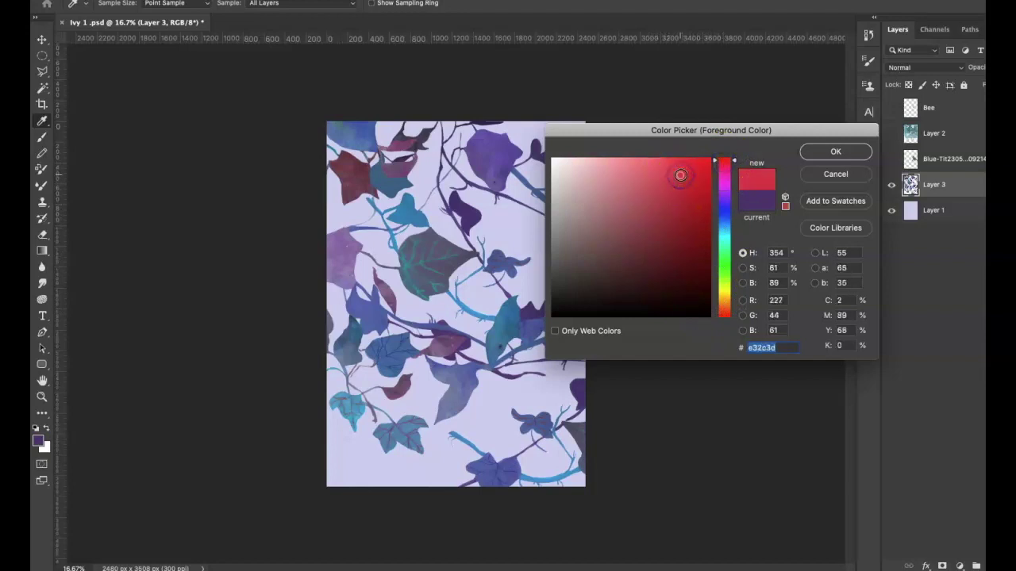
left_click(811, 152)
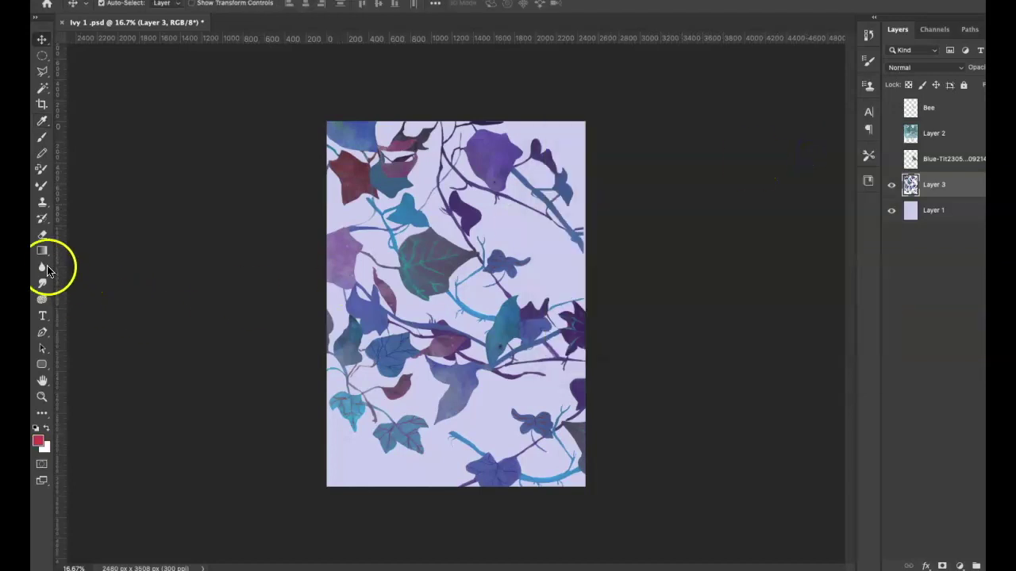
left_click(44, 155)
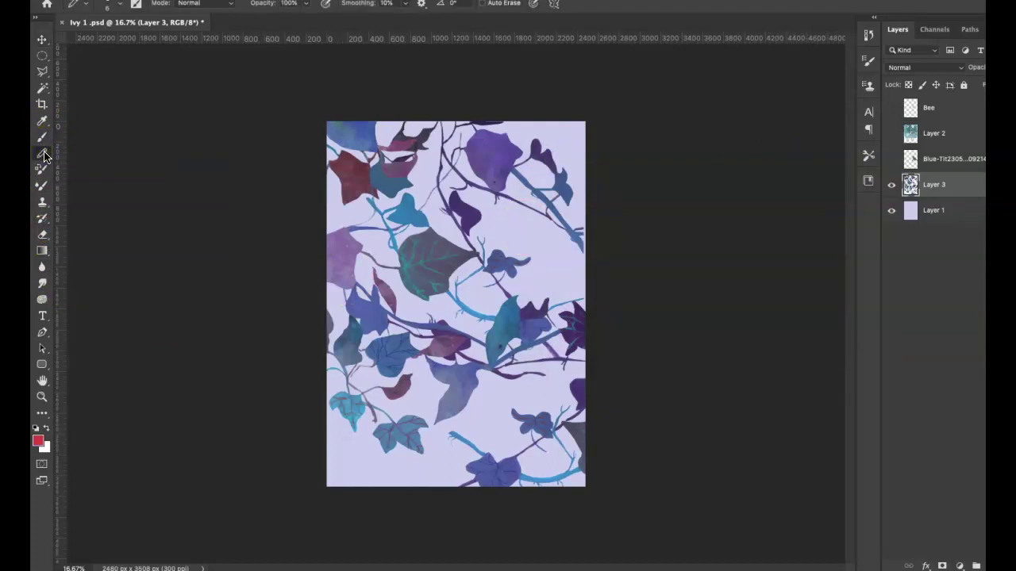
Step: Set the Pencil tool's brush size to 3 px
left_click(119, 6)
left_click_drag(98, 40, 100, 45)
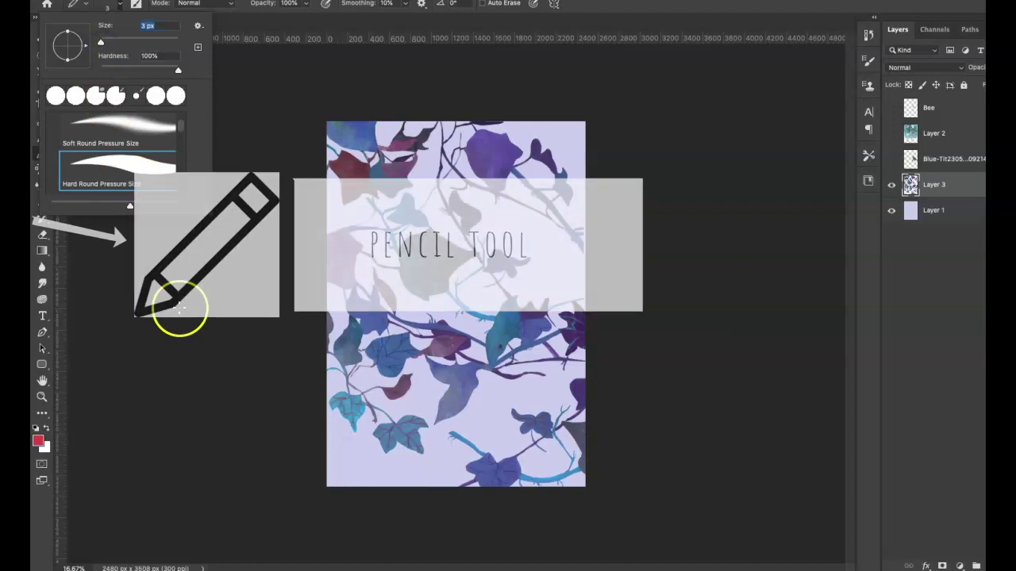
left_click(119, 323)
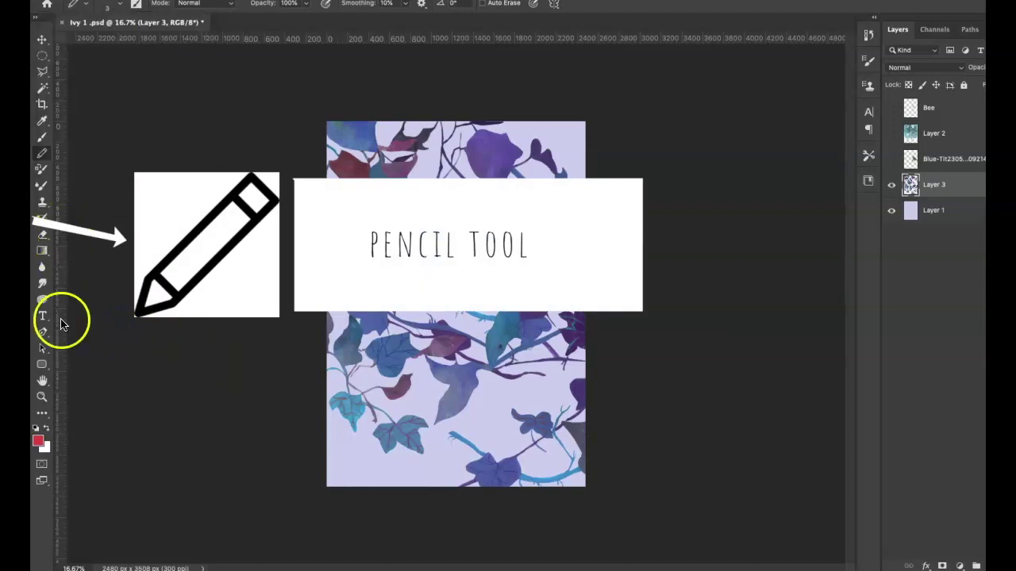
Step: Draw thin red branching veins with the Pencil tool across the plain teal leaf beside the dark purple leaf, from its base towards its tips
left_click(42, 397)
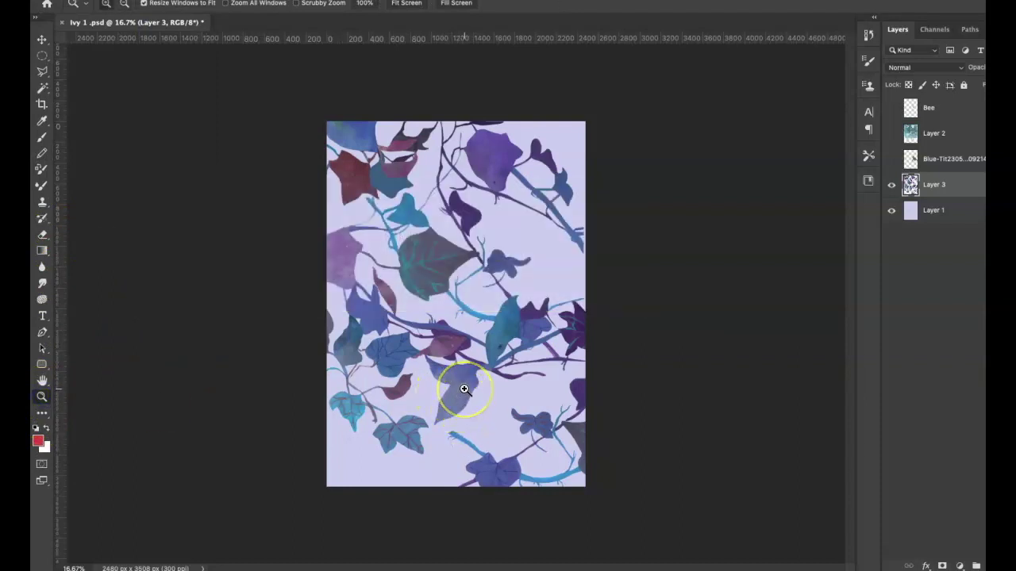
left_click(509, 331)
left_click(509, 331)
left_click(510, 331)
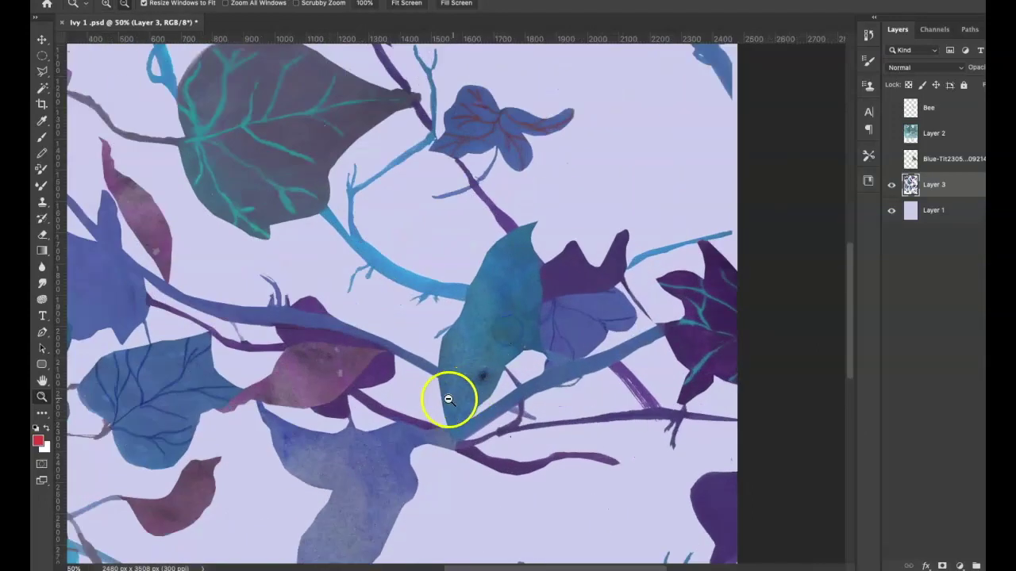
left_click(43, 153)
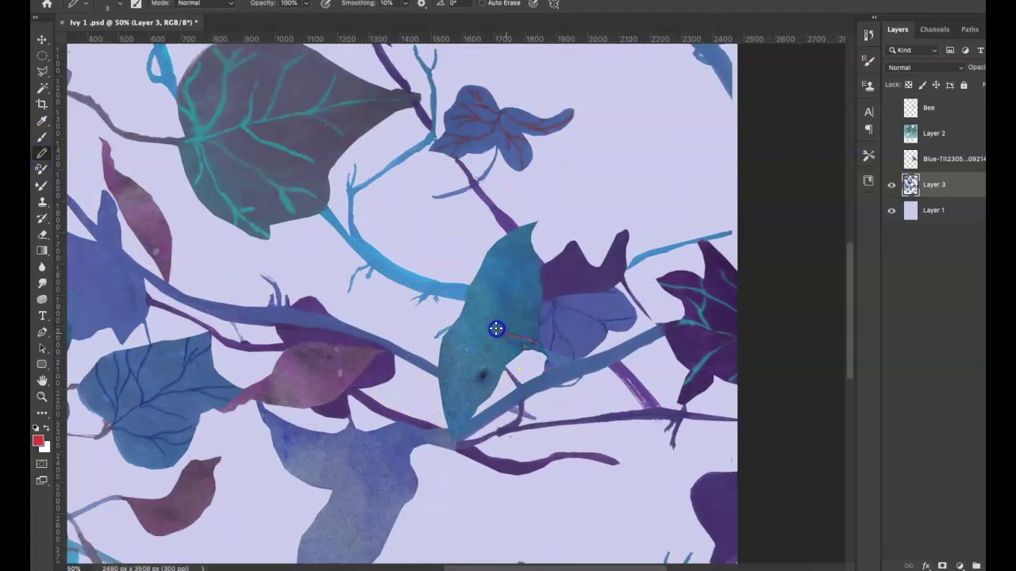
left_click(517, 341)
left_click(466, 311)
mouse_move(466, 311)
left_mouse_down()
mouse_move(520, 343)
mouse_move(488, 322)
left_mouse_up()
mouse_move(495, 245)
left_mouse_down()
mouse_move(483, 336)
mouse_move(496, 329)
left_mouse_up()
mouse_move(441, 376)
left_mouse_down()
mouse_move(494, 358)
mouse_move(523, 329)
left_mouse_up()
mouse_move(526, 264)
left_mouse_down()
mouse_move(516, 336)
mouse_move(457, 387)
mouse_move(491, 290)
mouse_move(490, 300)
mouse_move(533, 313)
mouse_move(511, 274)
mouse_move(539, 272)
left_mouse_up()
left_click_drag(533, 351, 532, 351)
left_click(46, 397)
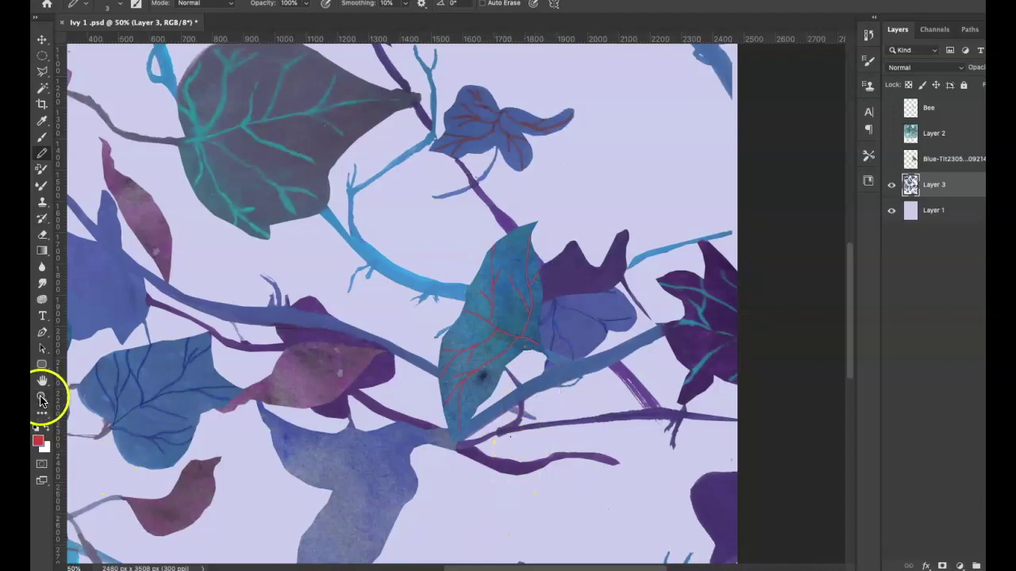
left_click(277, 390, "alt")
left_click(254, 460, "alt")
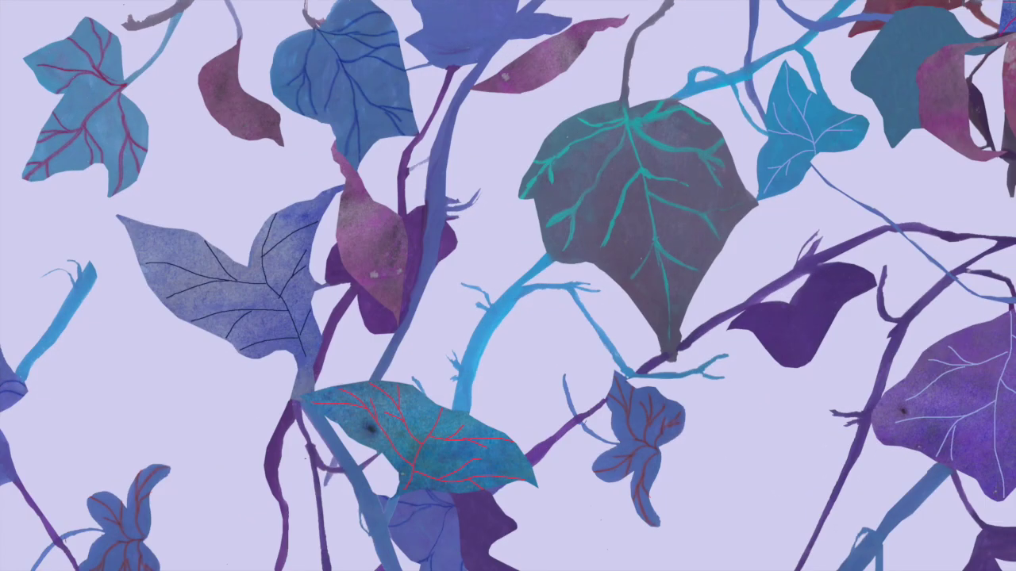